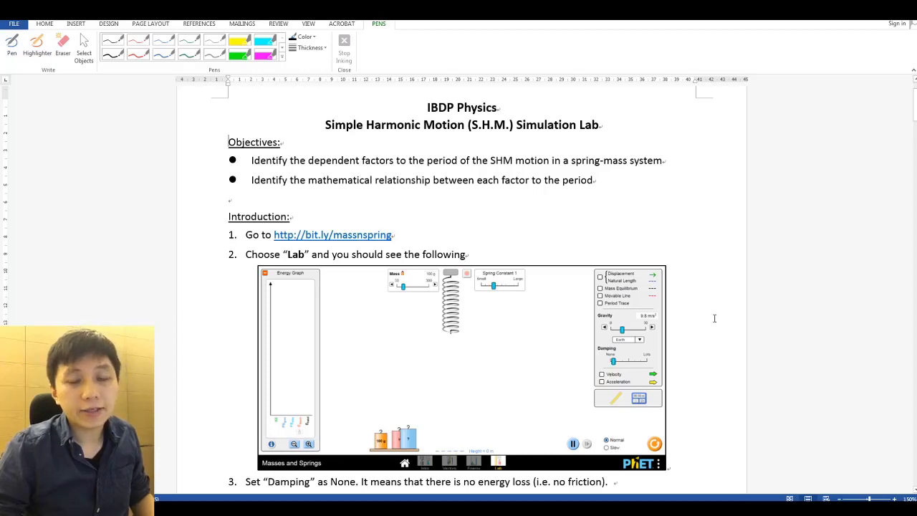
# Step: Browse the PhET Masses and Springs home screen and launch the Lab screen
pyautogui.scroll(-1, 699, 314)
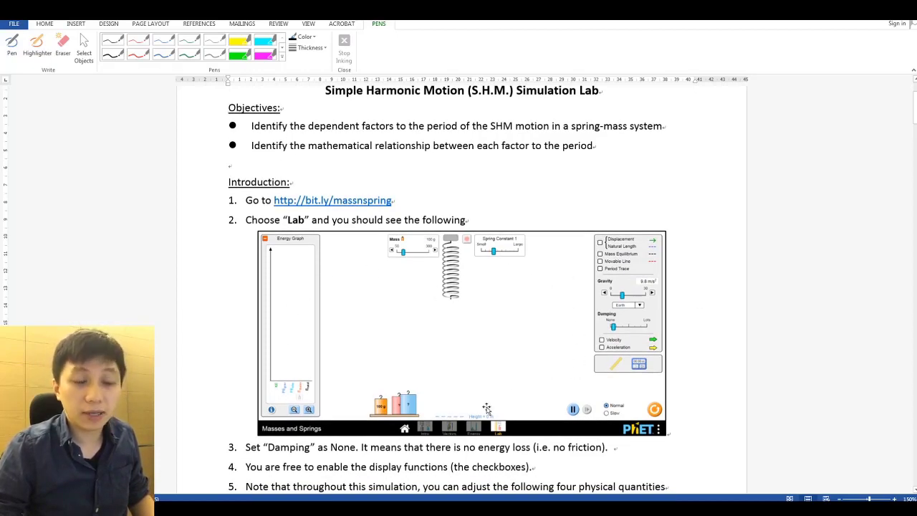
pyautogui.scroll(1, 651, 407)
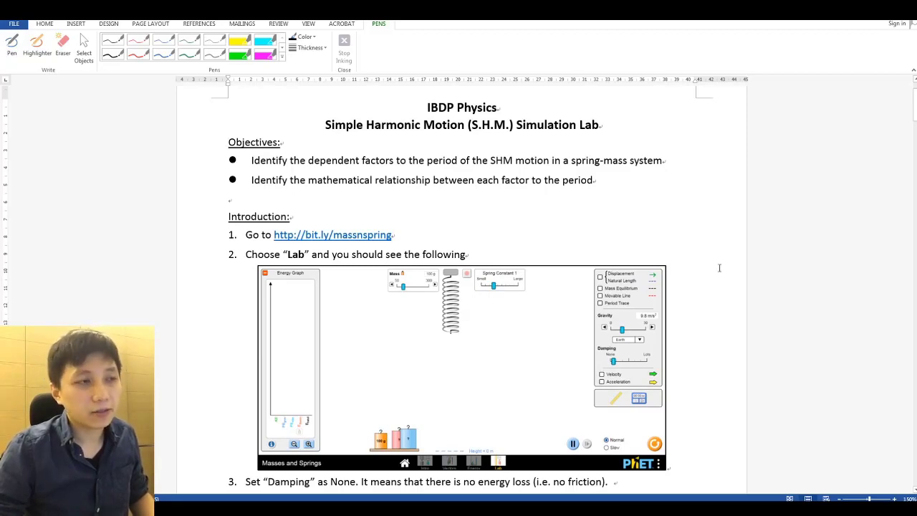
pyautogui.scroll(-5, 705, 234)
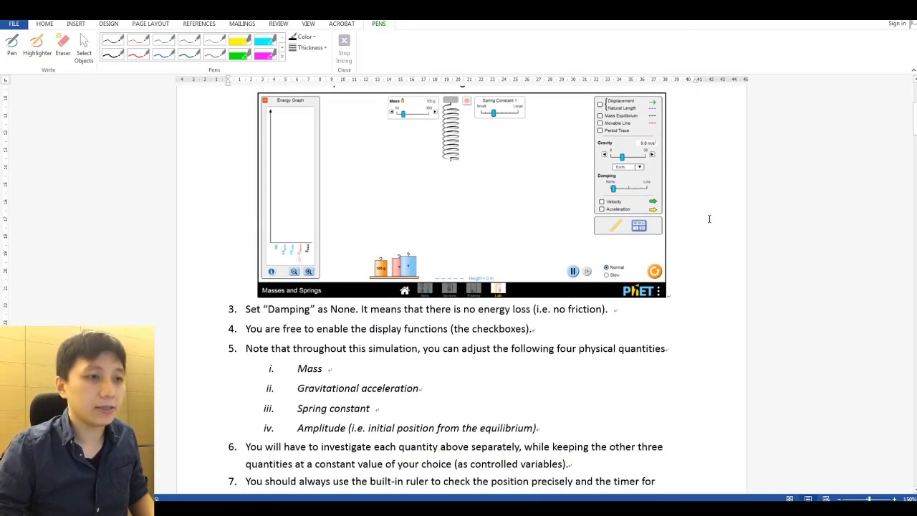
pyautogui.scroll(-10, 702, 226)
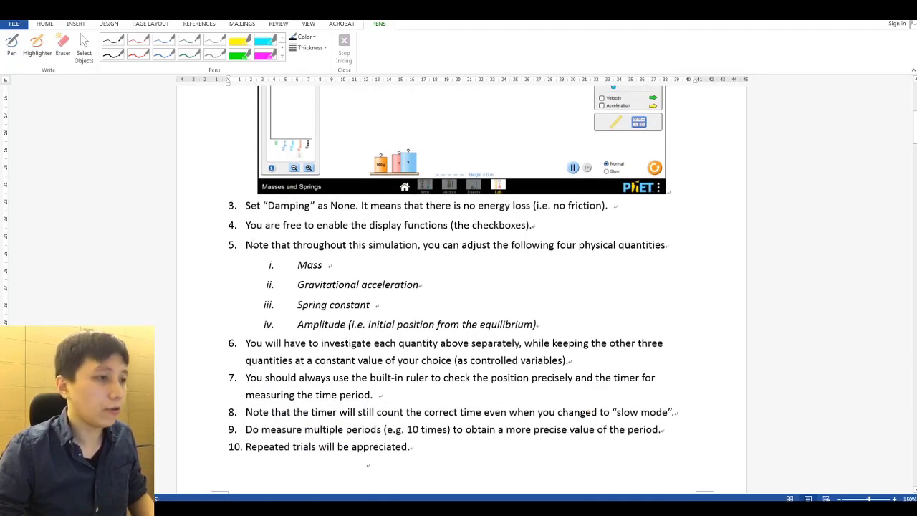
pyautogui.scroll(-6, 491, 266)
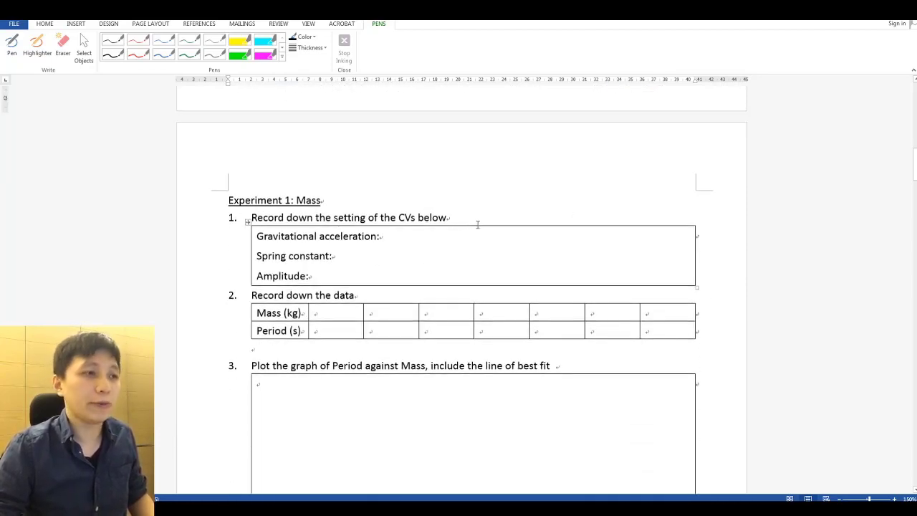
pyautogui.scroll(-6, 547, 270)
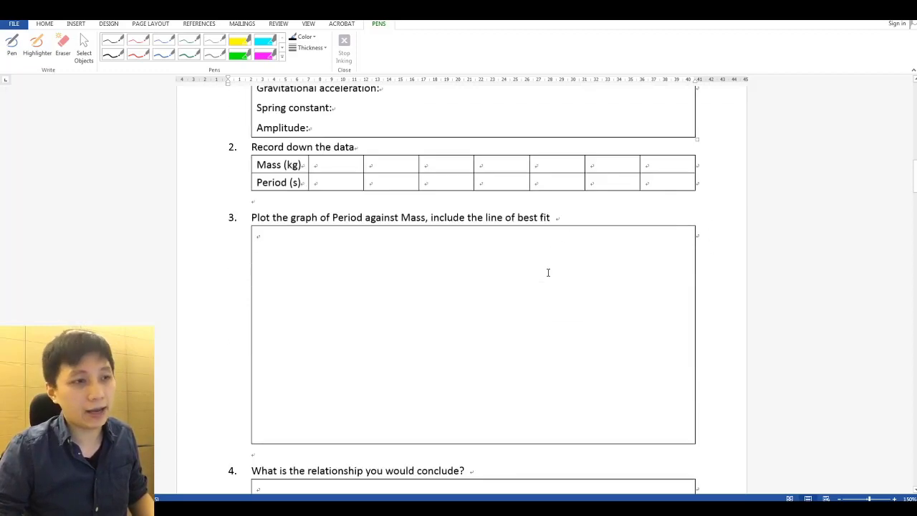
pyautogui.scroll(20, 631, 261)
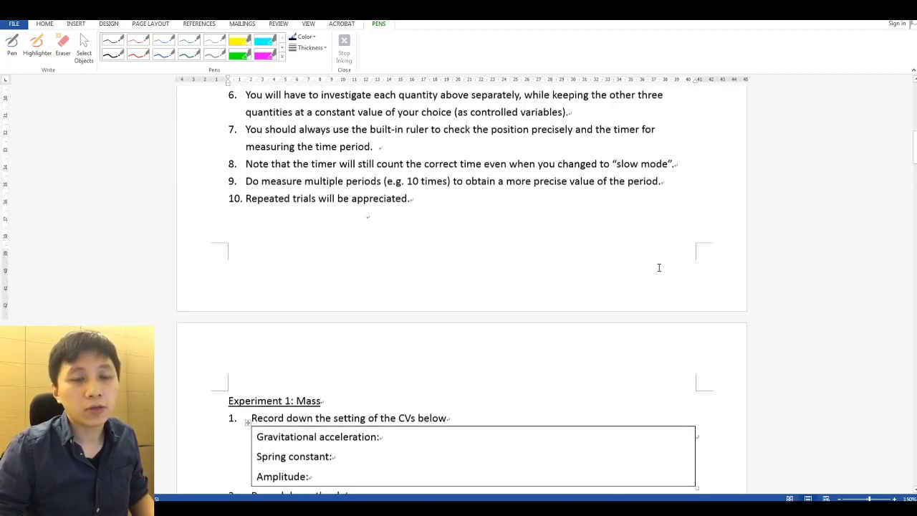
pyautogui.scroll(3, 686, 251)
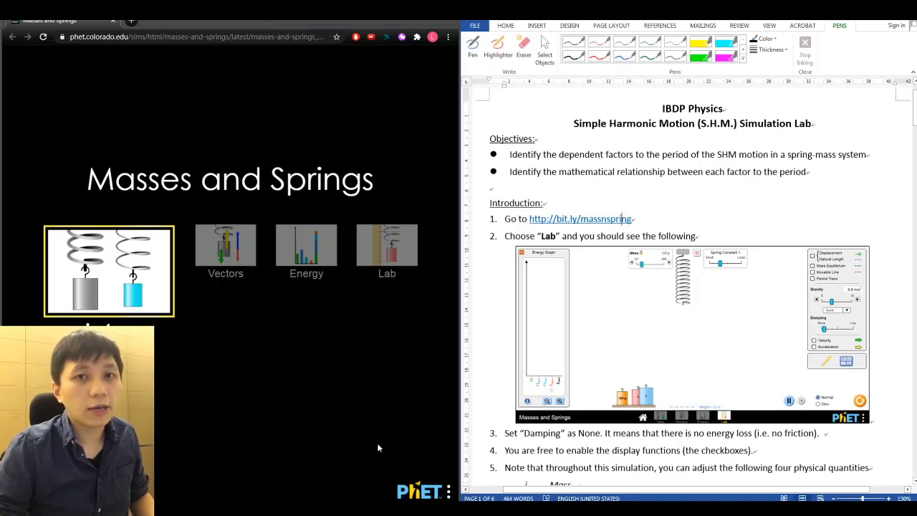
pyautogui.click(542, 205)
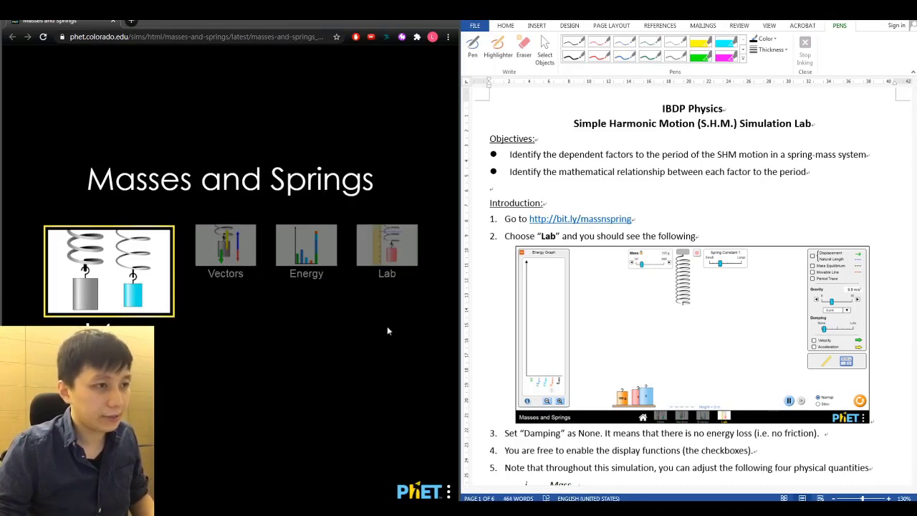
pyautogui.click(387, 251)
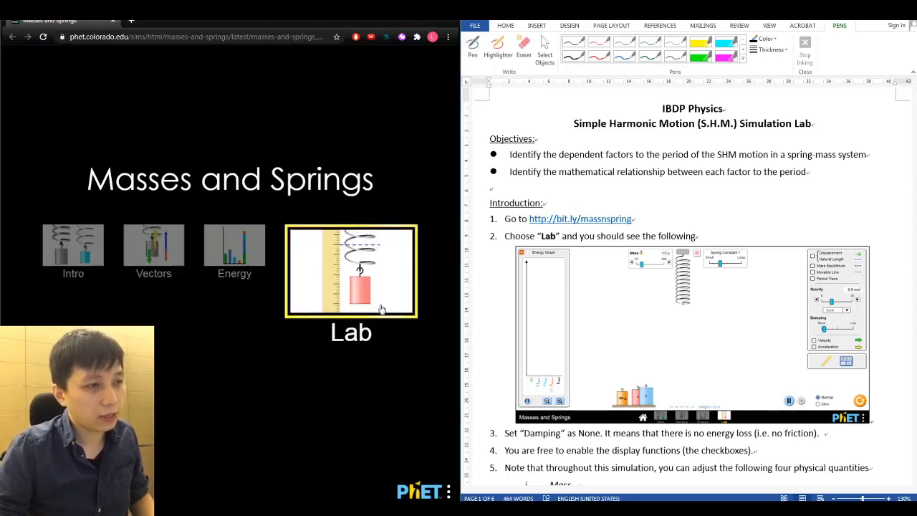
pyautogui.click(359, 267)
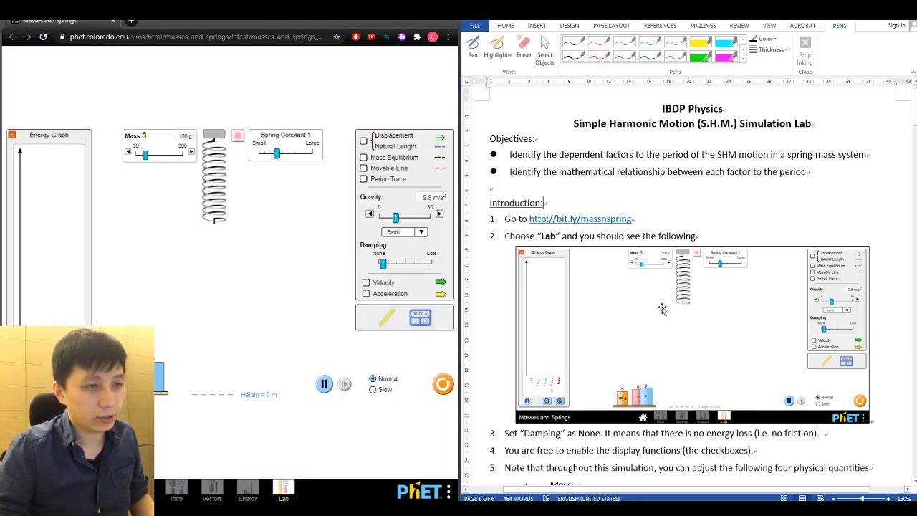
pyautogui.scroll(-1, 667, 338)
# Step: Set the Damping slider to None, then nudge it slightly above None
pyautogui.scroll(-2, 667, 338)
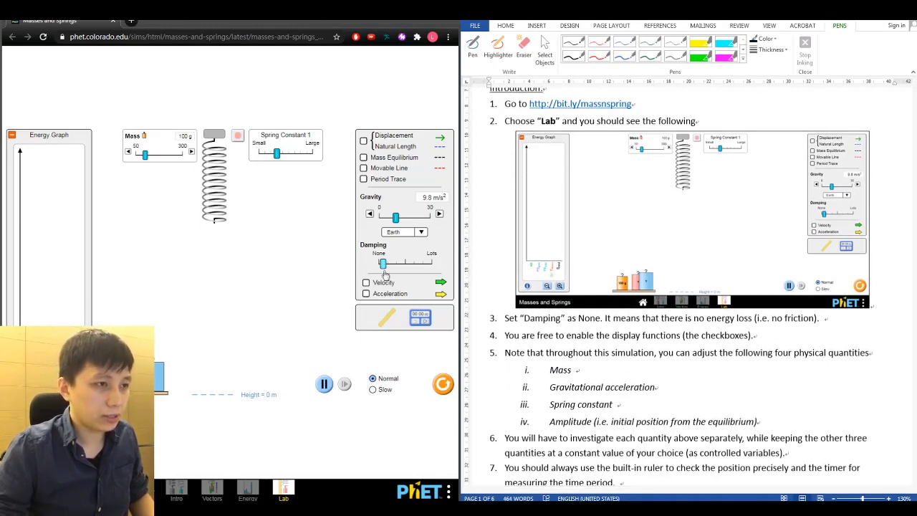
pyautogui.moveTo(382, 264); pyautogui.dragTo(379, 264)
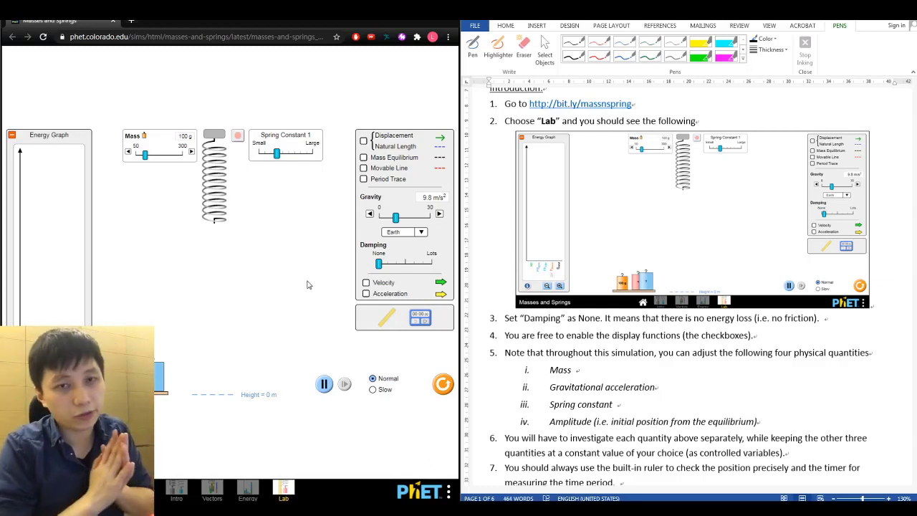
pyautogui.moveTo(380, 264); pyautogui.dragTo(387, 268)
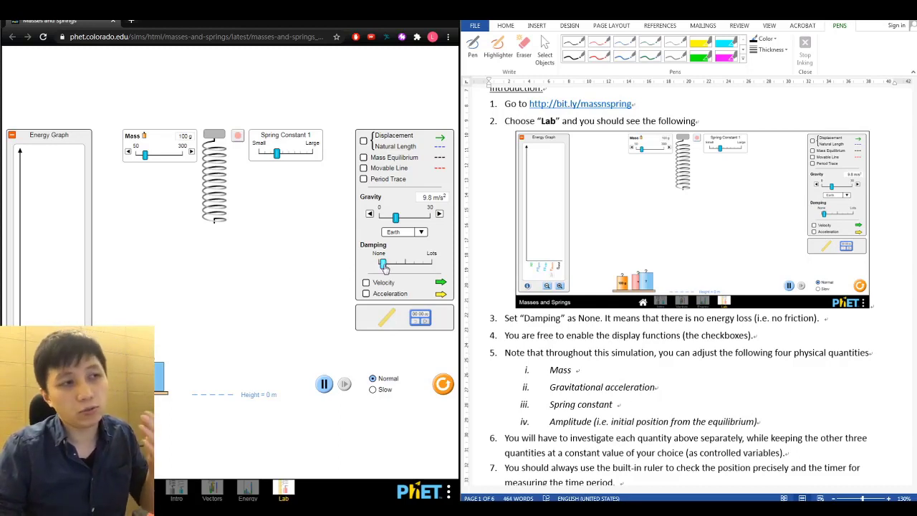
# Step: Hang and remove the 100 g mass on the spring, then return Damping to None
pyautogui.moveTo(137, 376); pyautogui.dragTo(211, 260)
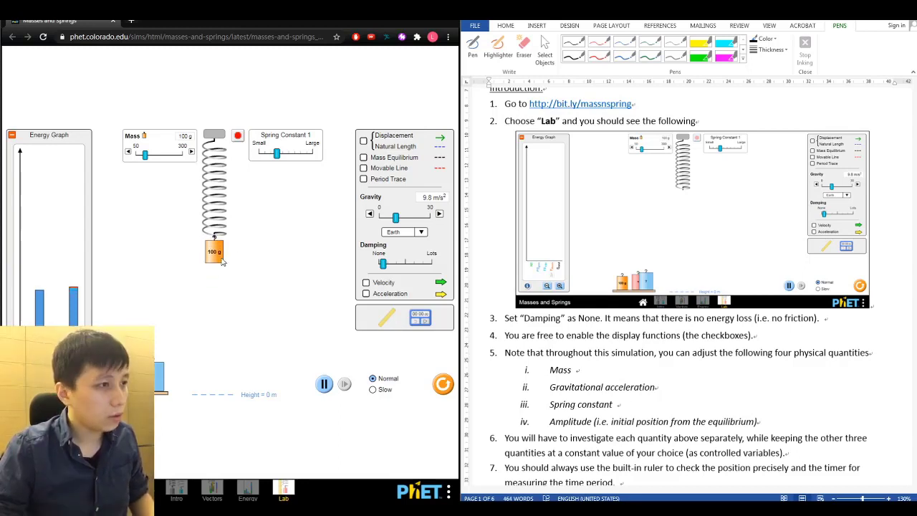
pyautogui.moveTo(213, 255); pyautogui.dragTo(118, 271)
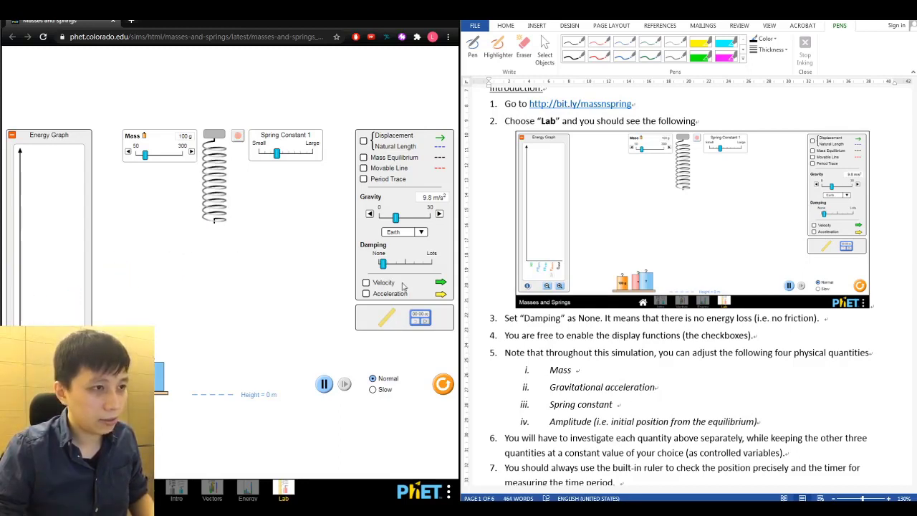
pyautogui.moveTo(383, 264)
pyautogui.mouseDown()
pyautogui.moveTo(368, 271)
pyautogui.moveTo(374, 259)
pyautogui.mouseUp()
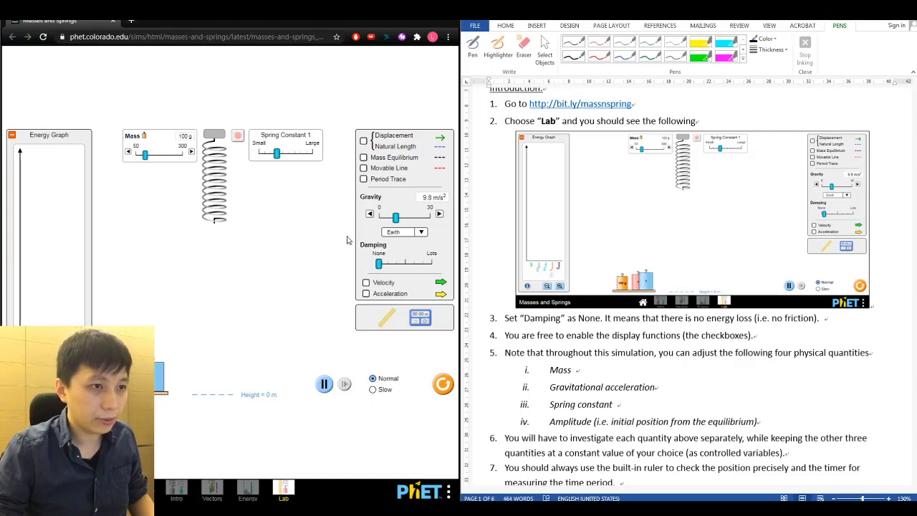
pyautogui.scroll(-2, 571, 278)
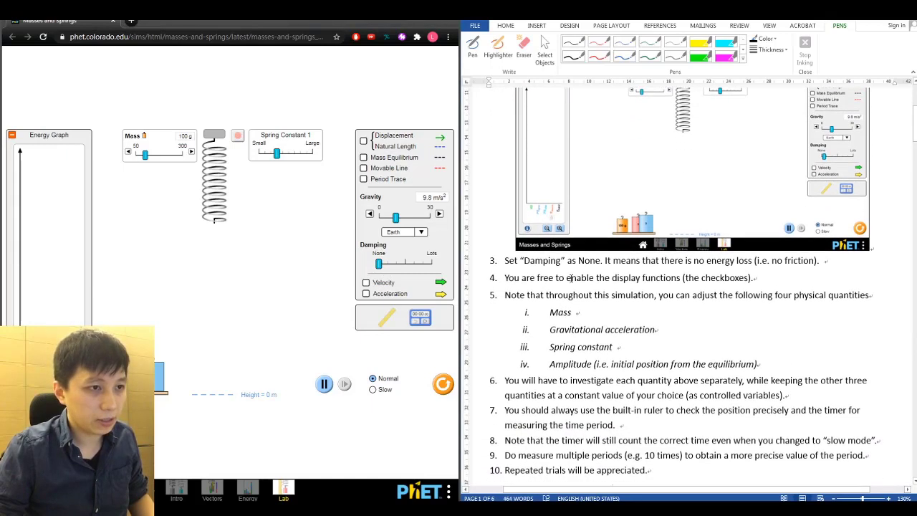
pyautogui.click(363, 140)
pyautogui.click(364, 157)
pyautogui.click(364, 168)
pyautogui.click(364, 178)
pyautogui.click(366, 283)
pyautogui.click(366, 294)
pyautogui.scroll(2, 653, 318)
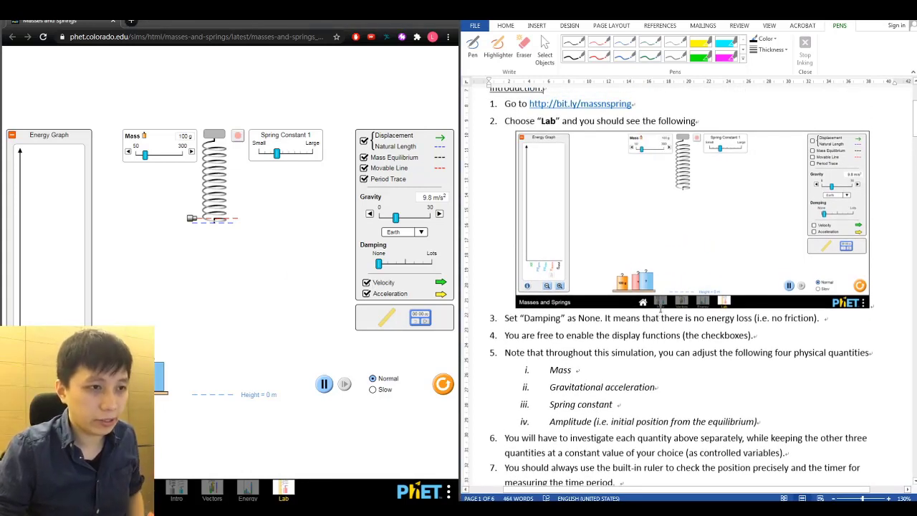
pyautogui.scroll(-2, 660, 303)
pyautogui.scroll(-2, 533, 298)
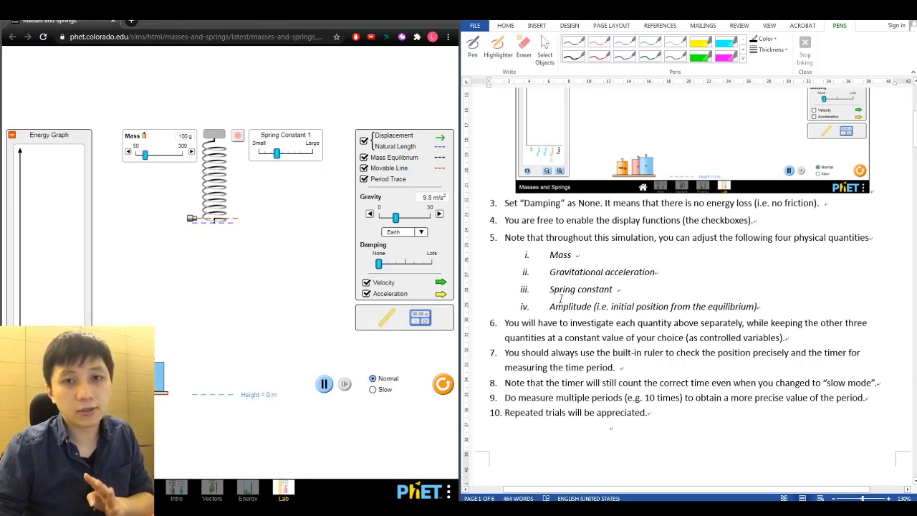
pyautogui.click(566, 255)
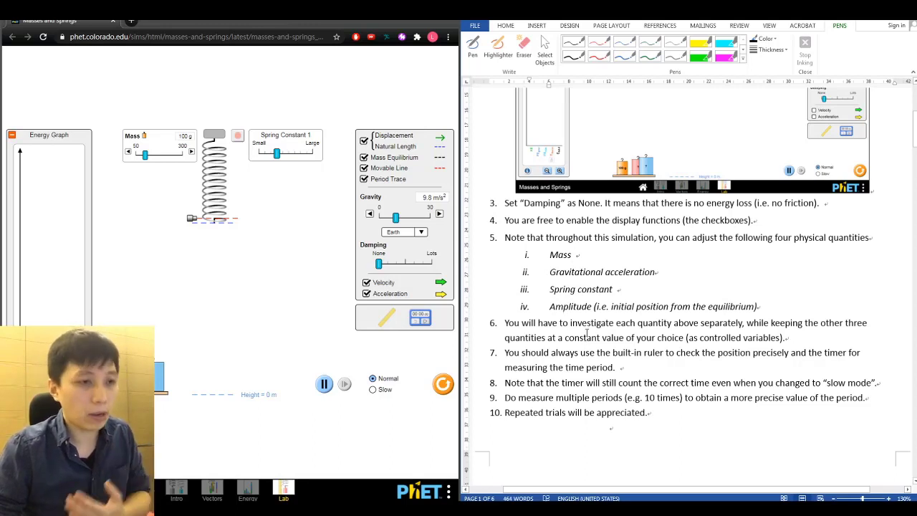
pyautogui.scroll(-1, 586, 337)
pyautogui.moveTo(387, 315); pyautogui.dragTo(277, 275)
pyautogui.moveTo(421, 317)
pyautogui.mouseDown()
pyautogui.moveTo(319, 285)
pyautogui.moveTo(420, 317)
pyautogui.mouseUp()
pyautogui.moveTo(276, 286); pyautogui.dragTo(385, 331)
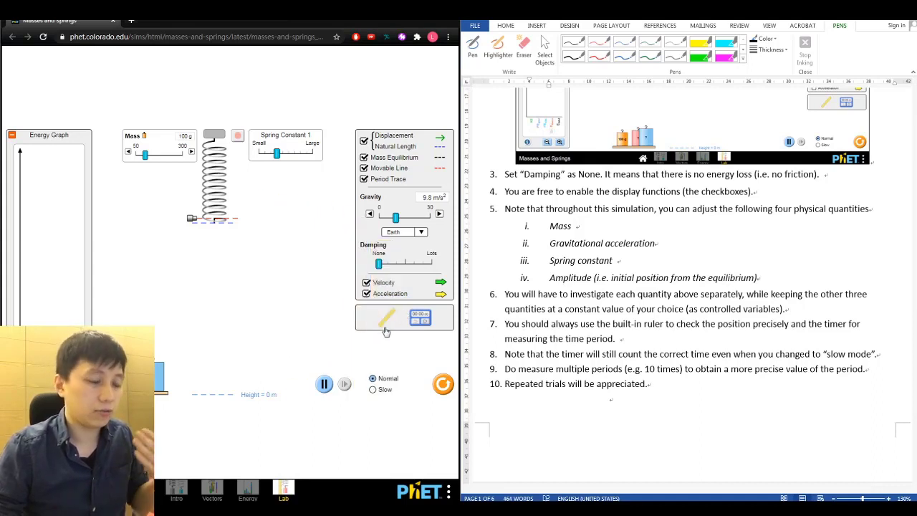
# Step: Scroll past item 10, 'Repeated trials will be appreciated', to the Experiment 1: Mass section
pyautogui.scroll(-2, 592, 336)
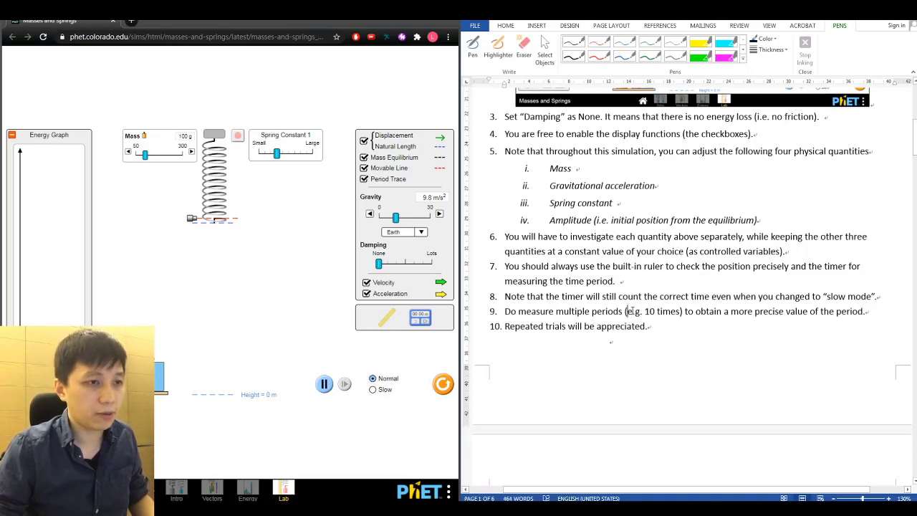
pyautogui.scroll(-2, 635, 309)
pyautogui.moveTo(505, 269); pyautogui.dragTo(658, 278)
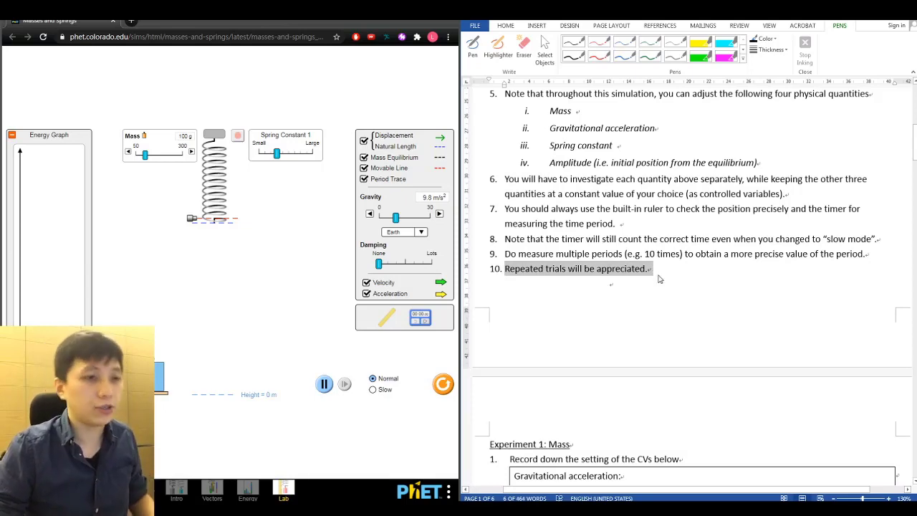
pyautogui.click(660, 276)
pyautogui.scroll(-7, 674, 283)
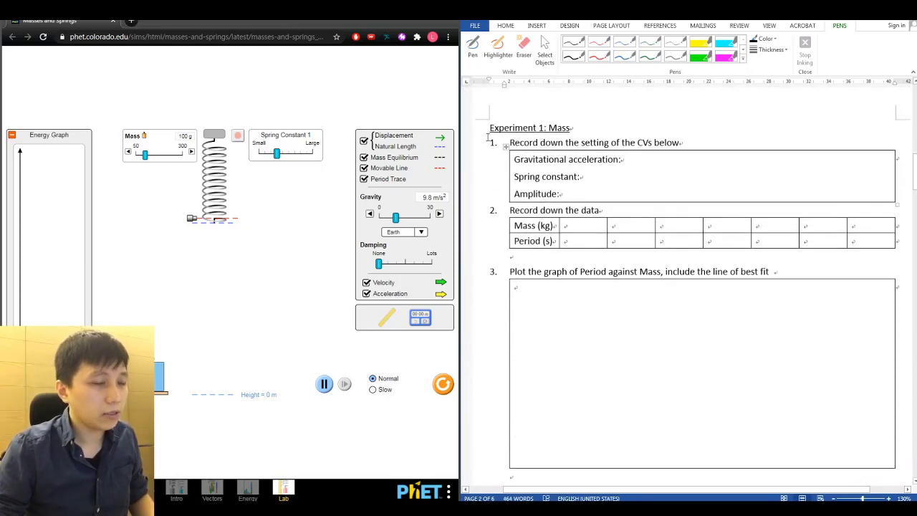
# Step: Enter 9.8 m/s² for Gravitational acceleration in the CV table, superscripting the 2
pyautogui.moveTo(490, 128); pyautogui.dragTo(569, 127)
pyautogui.click(570, 128)
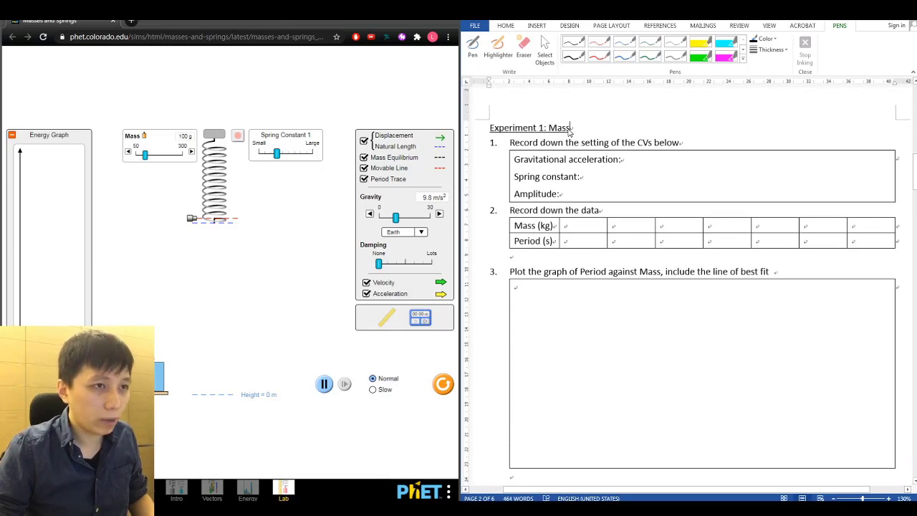
pyautogui.click(670, 170)
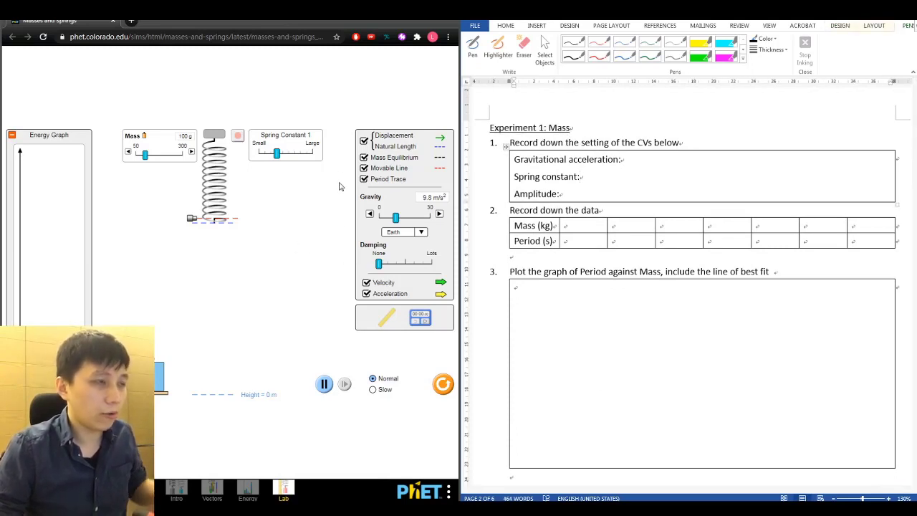
pyautogui.click(653, 161)
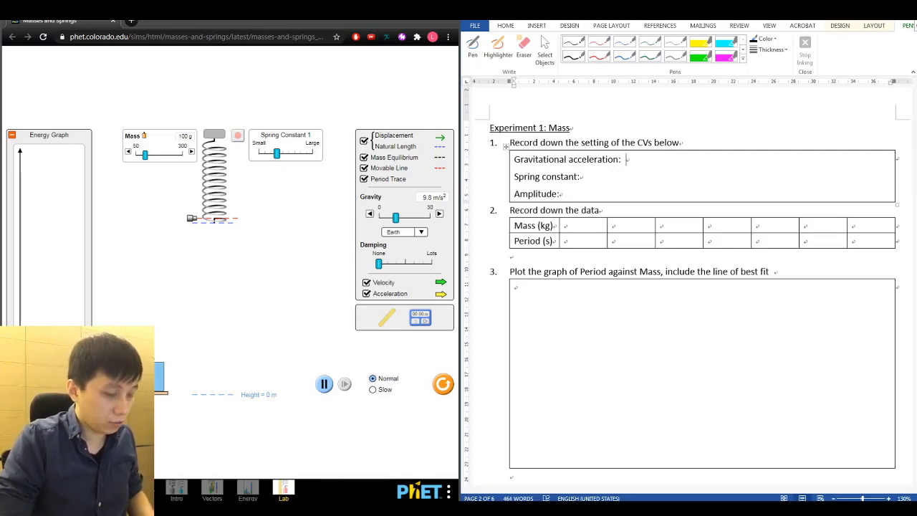
pyautogui.write('9.8 m/s2')
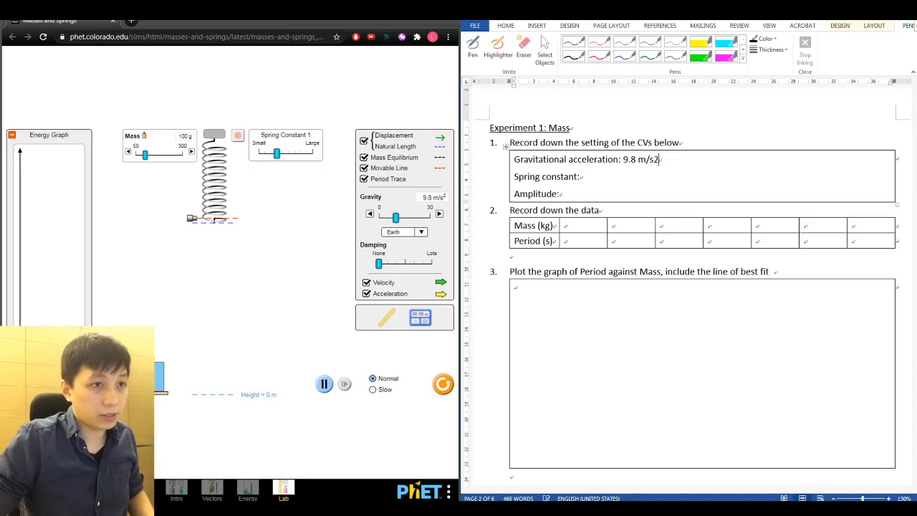
pyautogui.moveTo(653, 161); pyautogui.dragTo(657, 162)
pyautogui.hotkey('ctrl', 'shift', '=')
# Step: Enter 4 (arbitrary unit) for Spring constant, leaving Amplitude blank
pyautogui.press('Down')
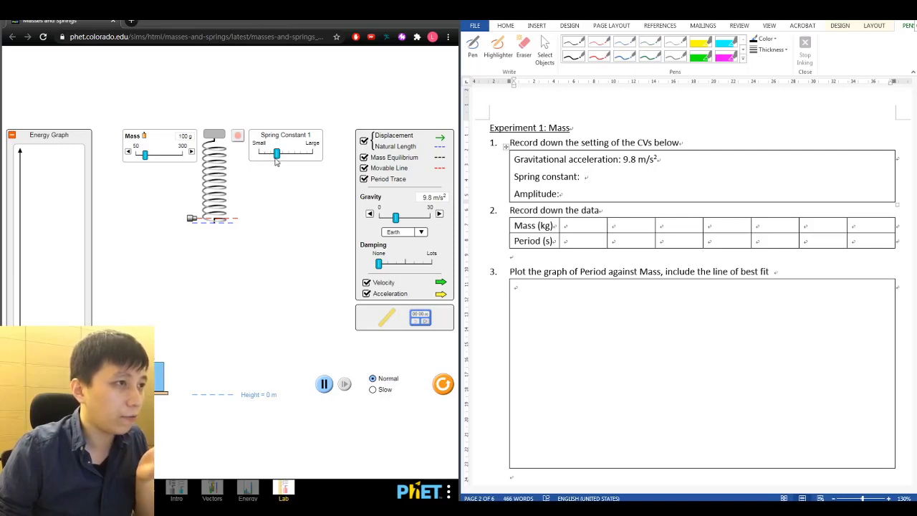
pyautogui.write('4 ')
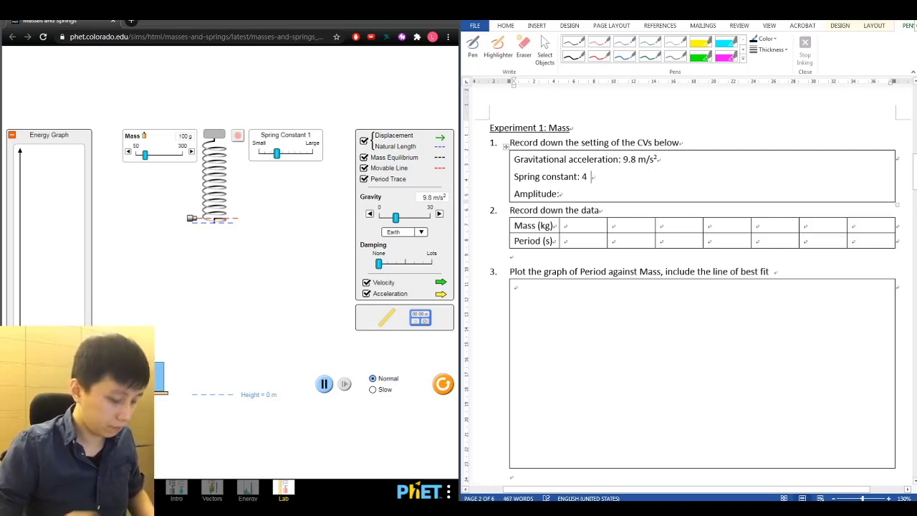
pyautogui.write('(arb')
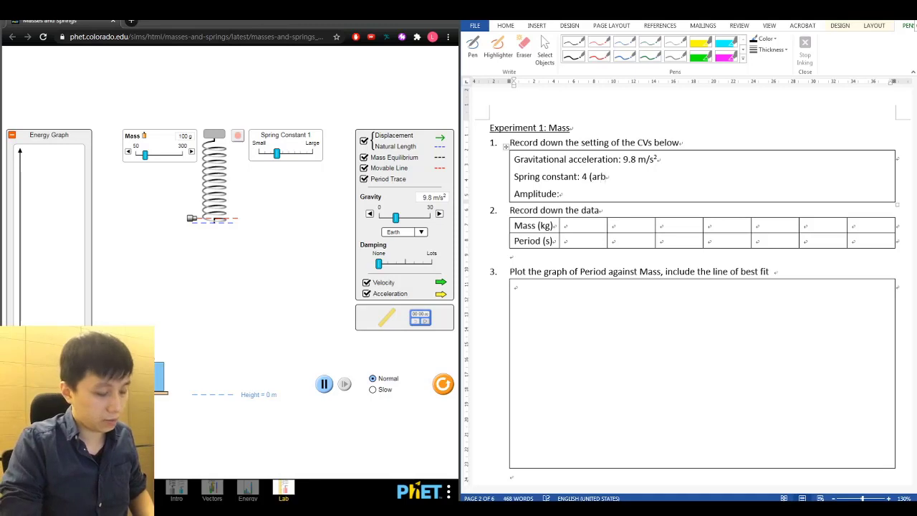
pyautogui.write('itrary ')
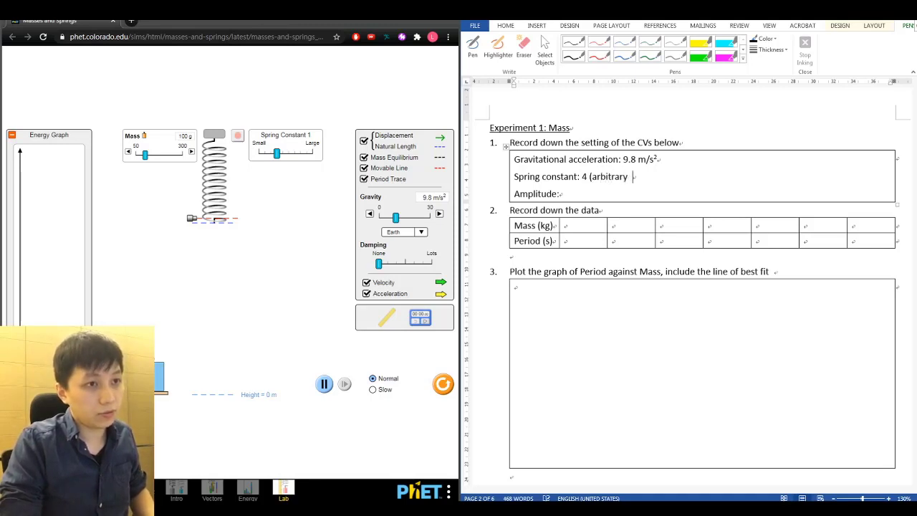
pyautogui.write('unit)')
pyautogui.click(675, 193)
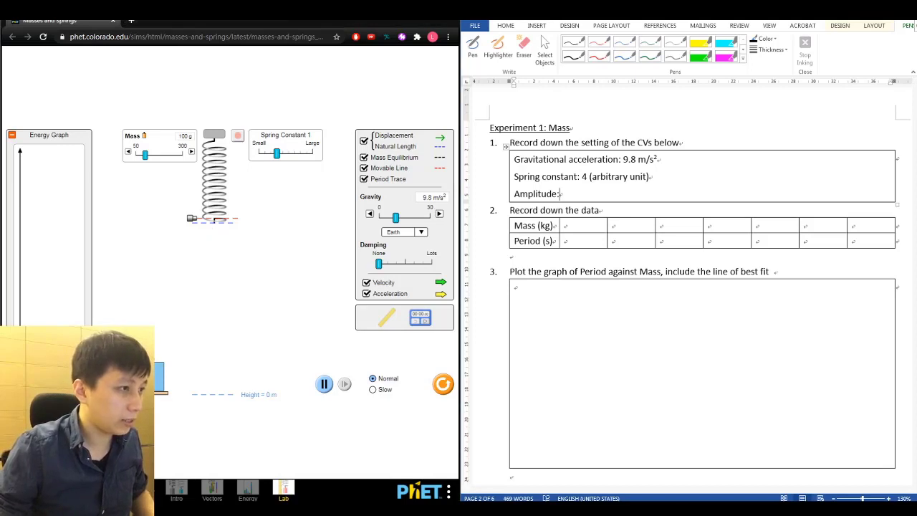
pyautogui.press('Down')
pyautogui.press('Down')
pyautogui.press('Tab')
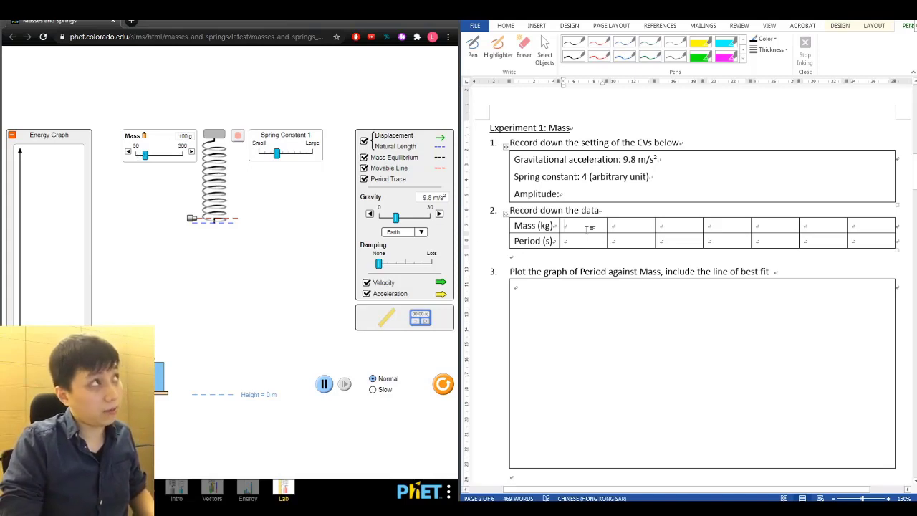
# Step: Fill the Mass (kg) cells with 0.050, 0.100, 0.150 and 0.200, starting a fifth value
pyautogui.write('0.05')
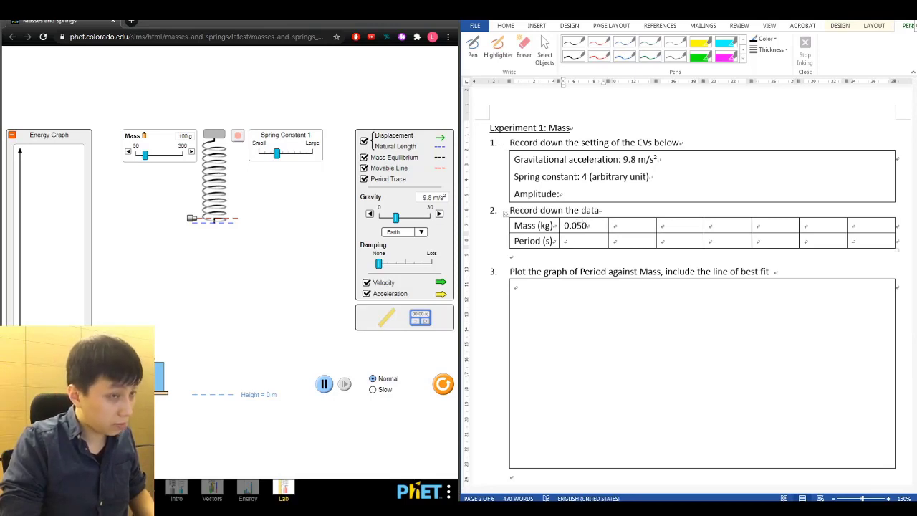
pyautogui.press('Tab')
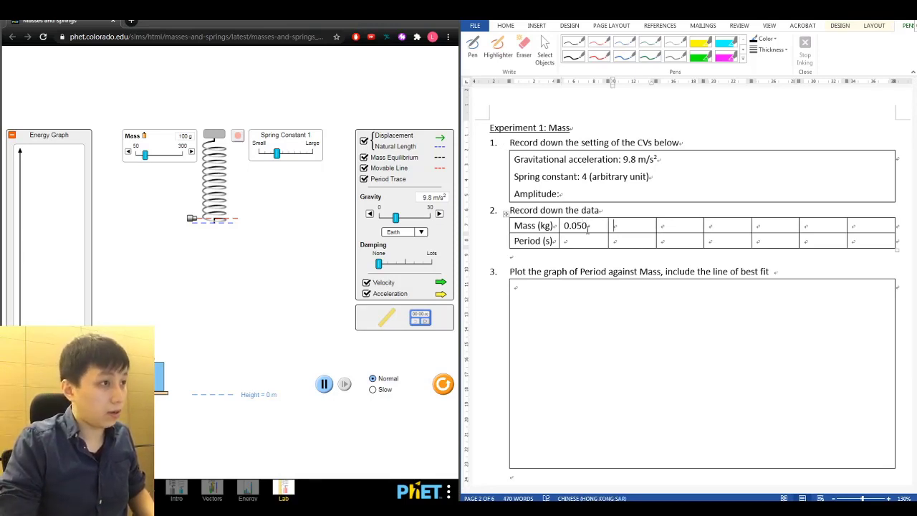
pyautogui.write('0.100')
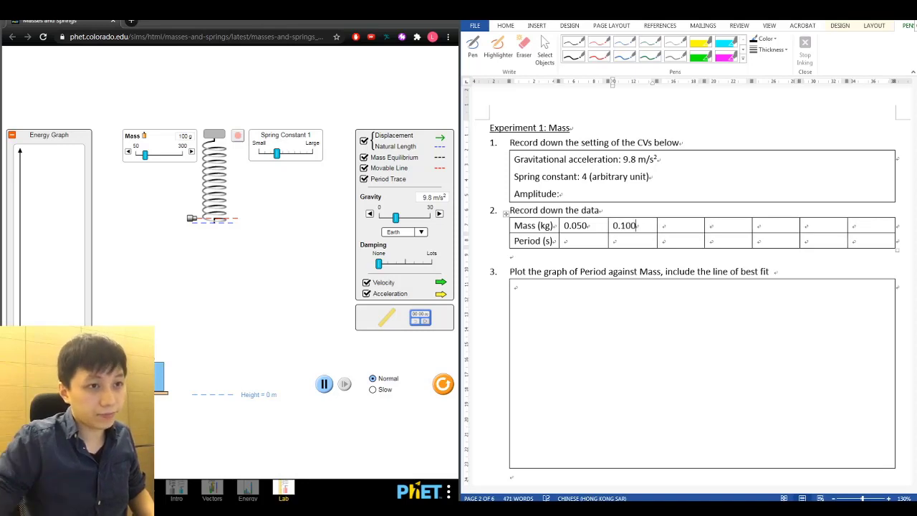
pyautogui.press('Tab')
pyautogui.write('0.')
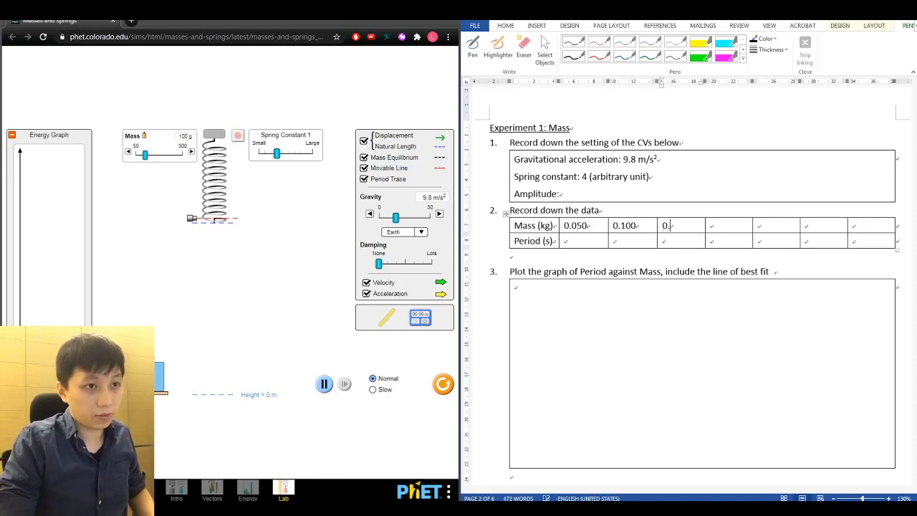
pyautogui.write('150')
pyautogui.press('Tab')
pyautogui.write('0.20')
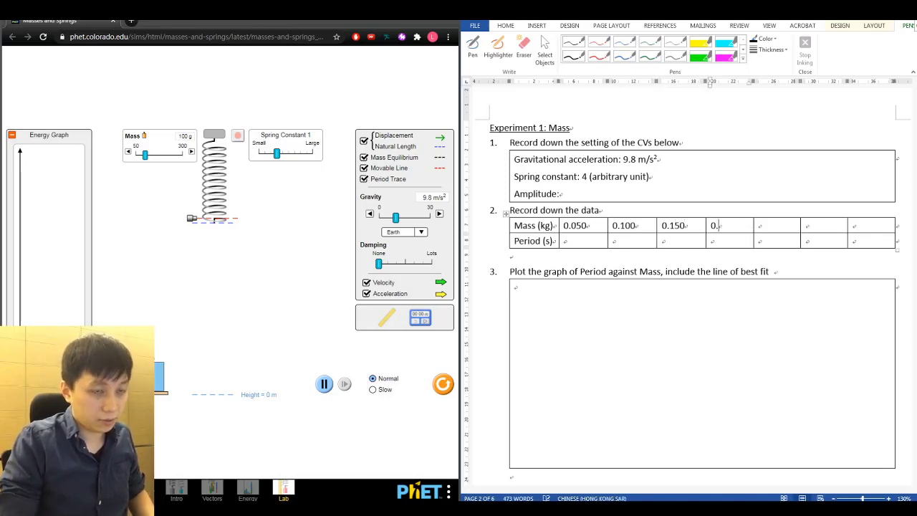
pyautogui.press('Tab')
pyautogui.write('0')
pyautogui.press('Tab')
pyautogui.write('0.')
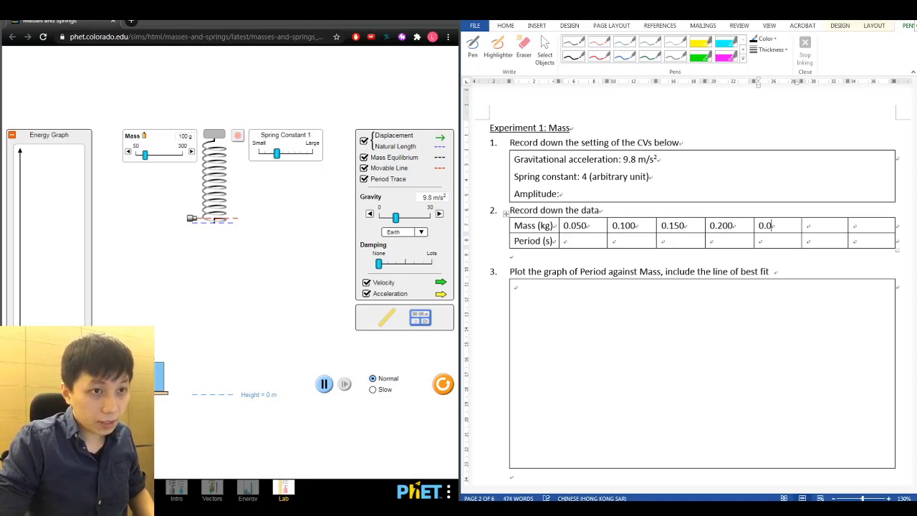